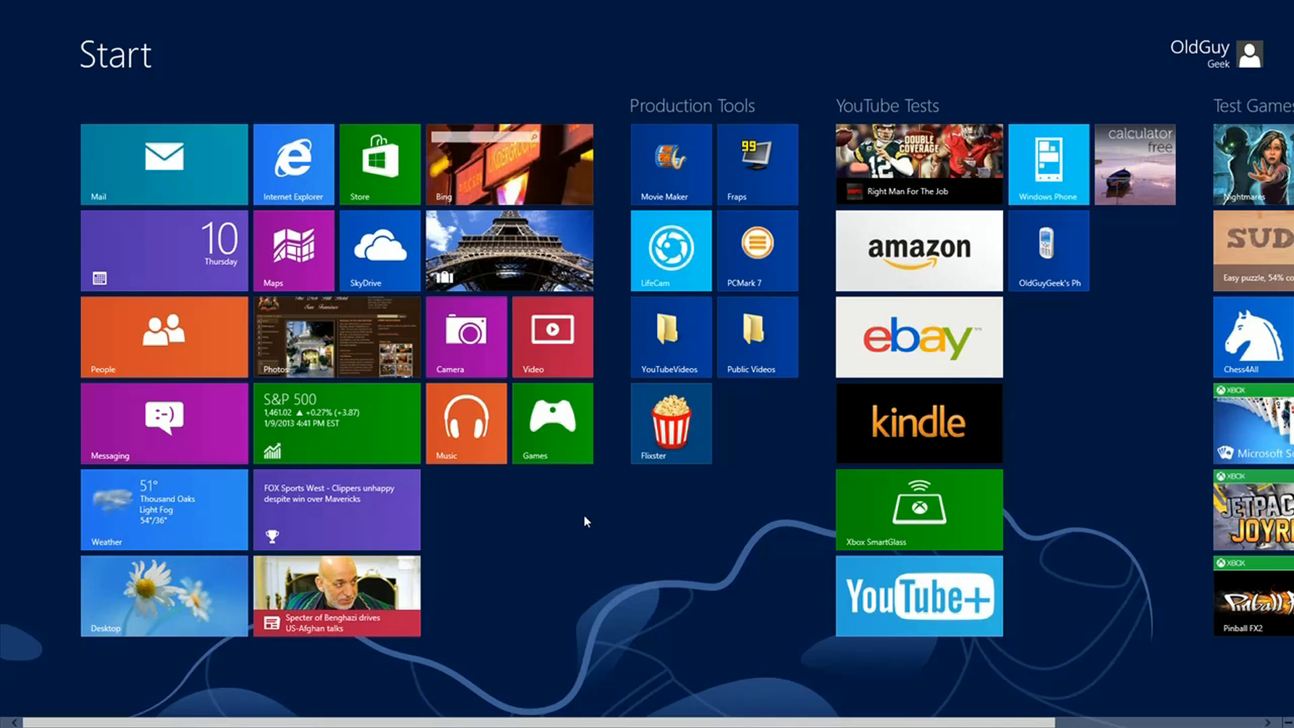
Launch Fraps from the Start screen and show its FPS benchmark and overlay settings.
{"action": "left_click", "coordinate": [759, 166]}
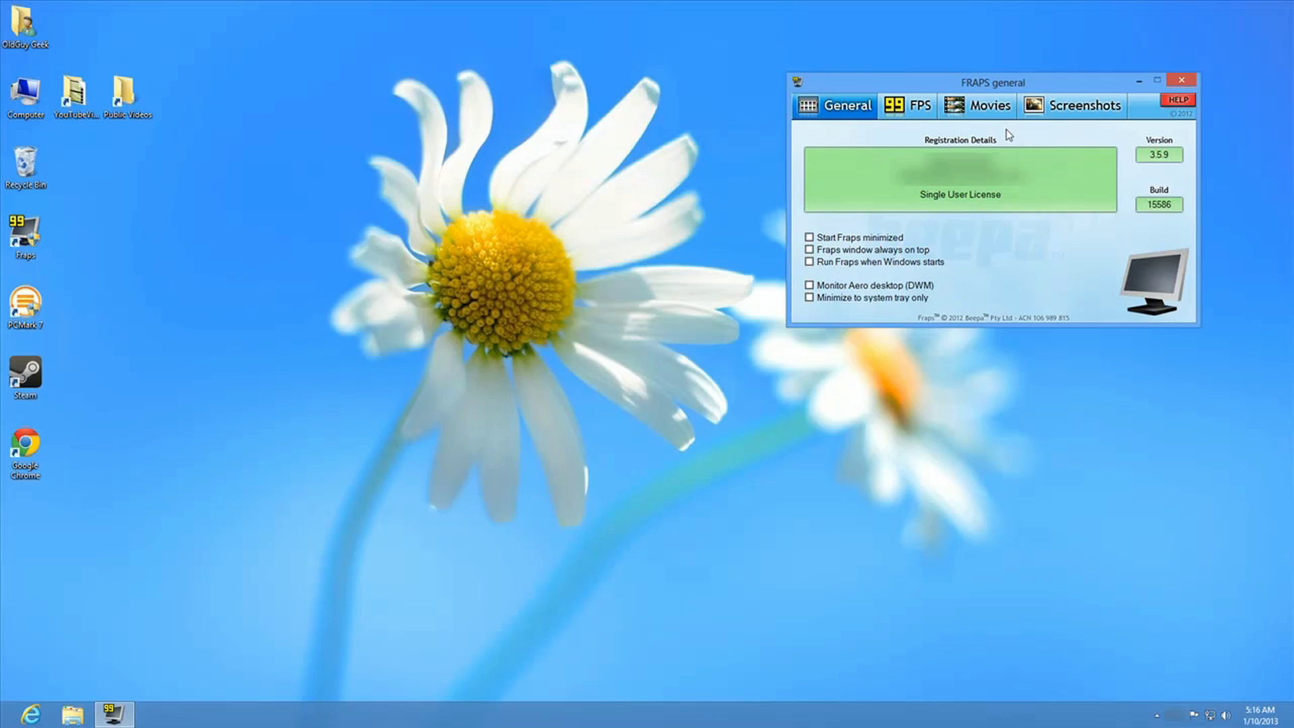
{"action": "left_click", "coordinate": [922, 106]}
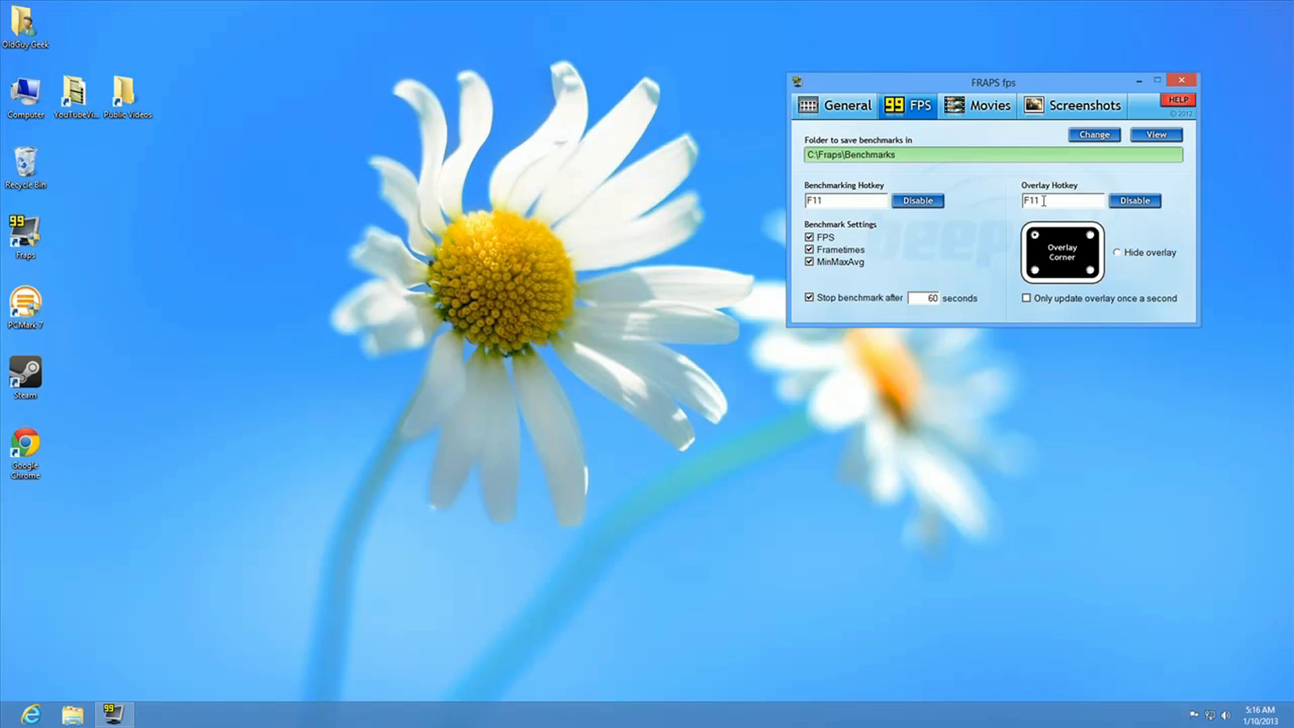
Change the Fraps movie save folder to E:\Fraps\Movies on the Win7_1TB drive.
{"action": "left_click", "coordinate": [988, 110]}
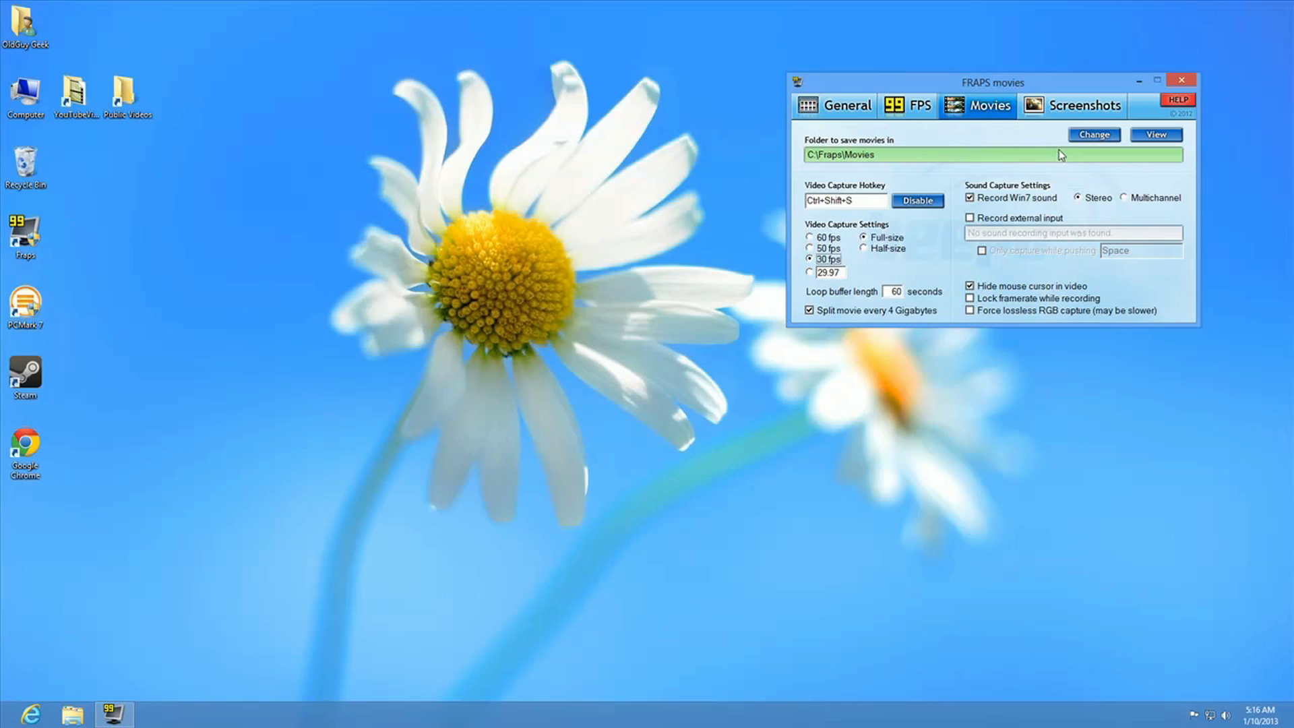
{"action": "left_click", "coordinate": [1087, 138]}
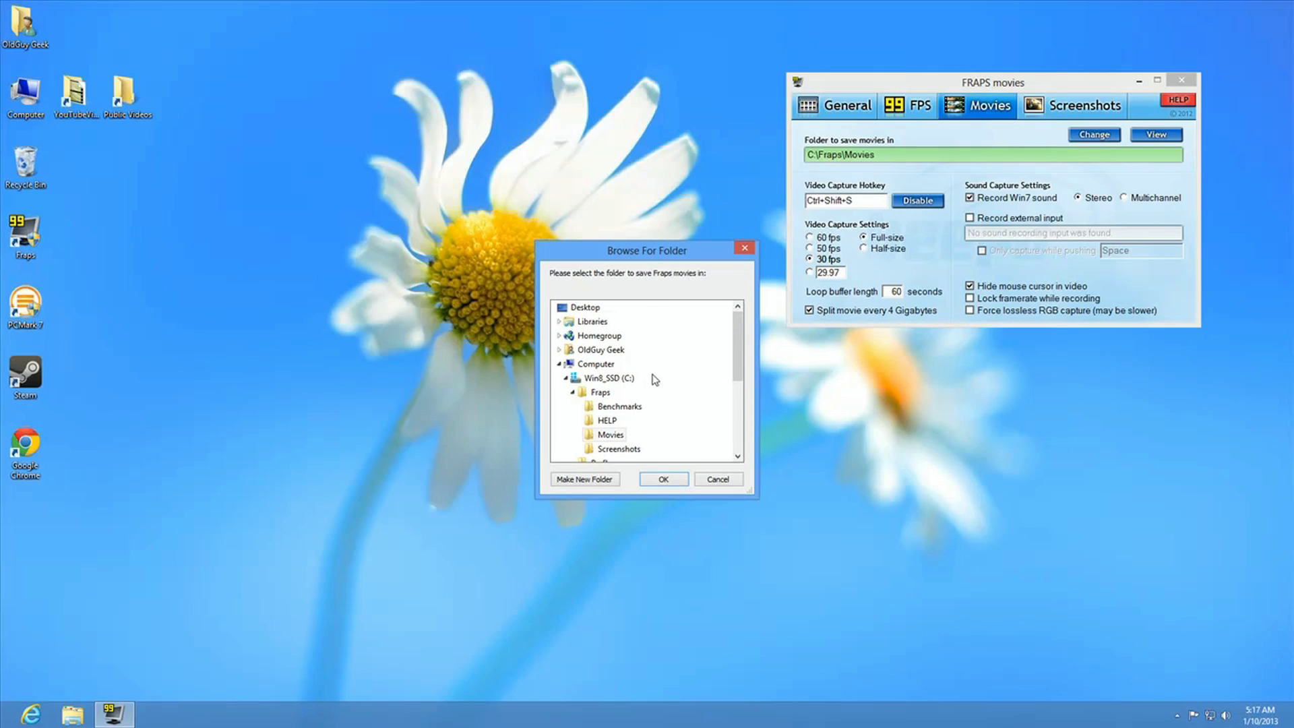
{"action": "left_click", "coordinate": [565, 379]}
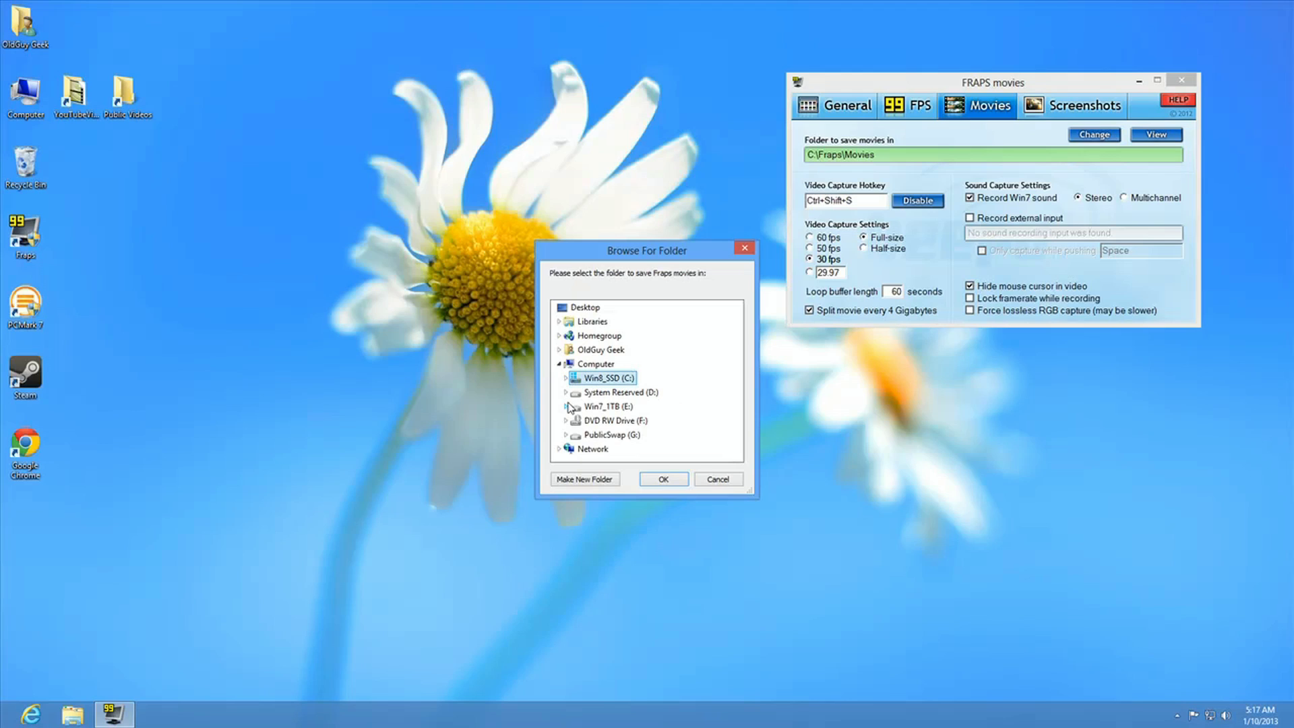
{"action": "left_click", "coordinate": [567, 406]}
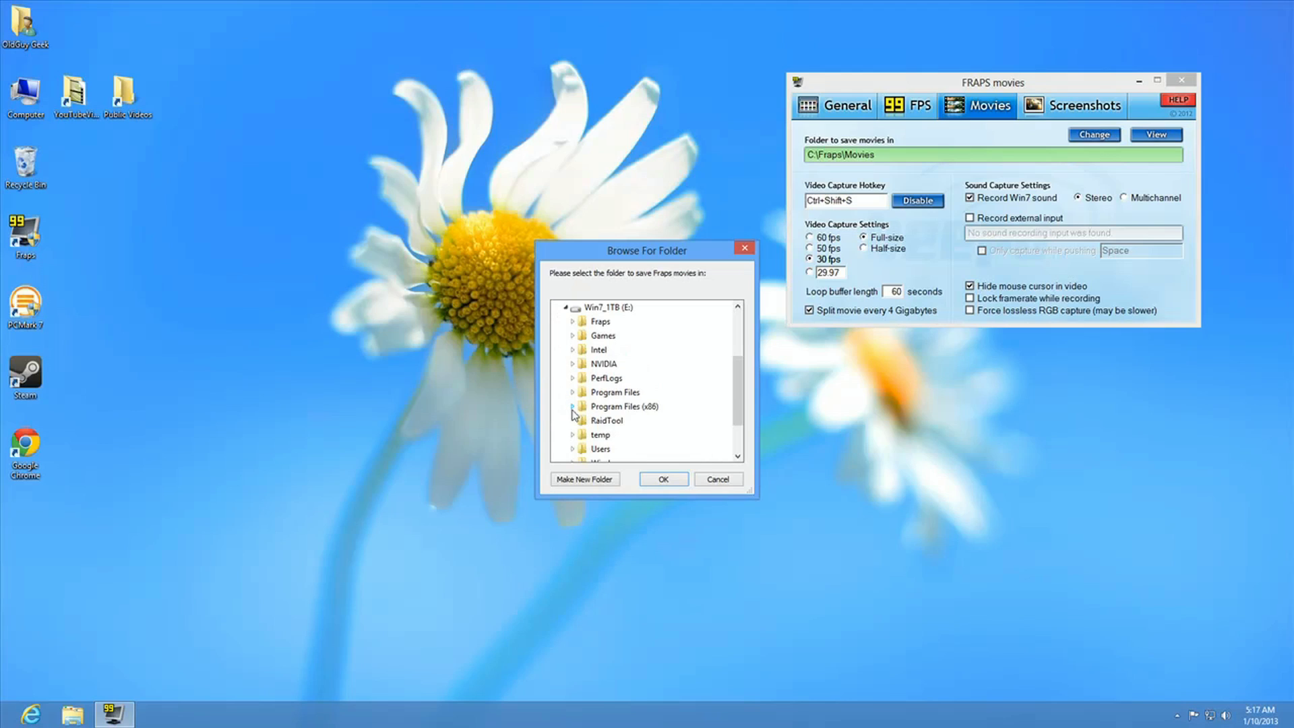
{"action": "left_click", "coordinate": [571, 326]}
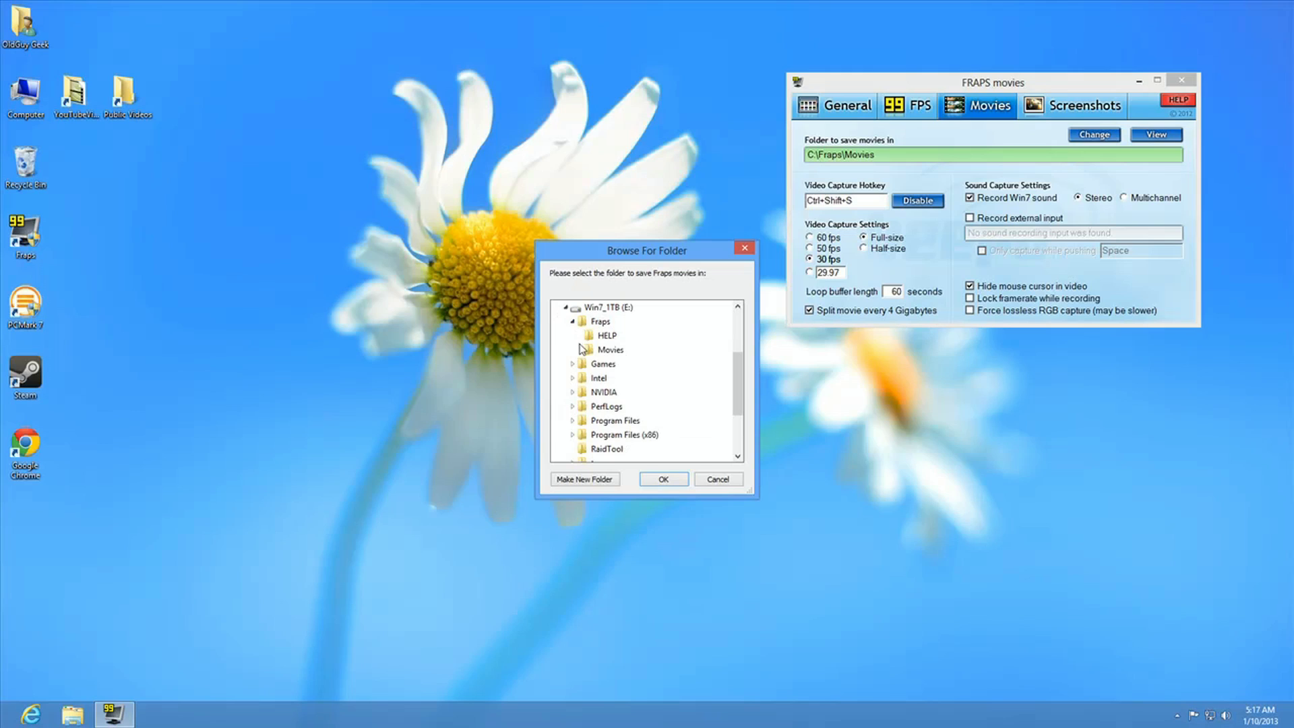
{"action": "left_click", "coordinate": [610, 350]}
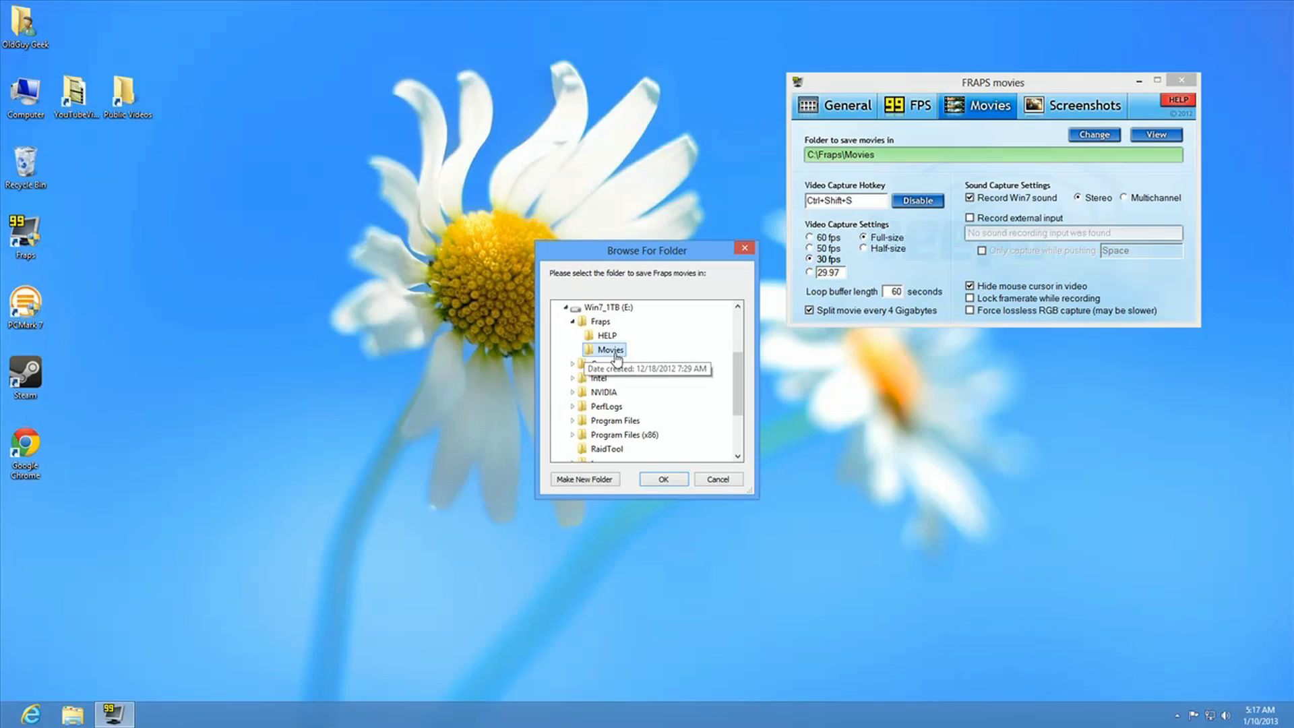
{"action": "left_click", "coordinate": [673, 480]}
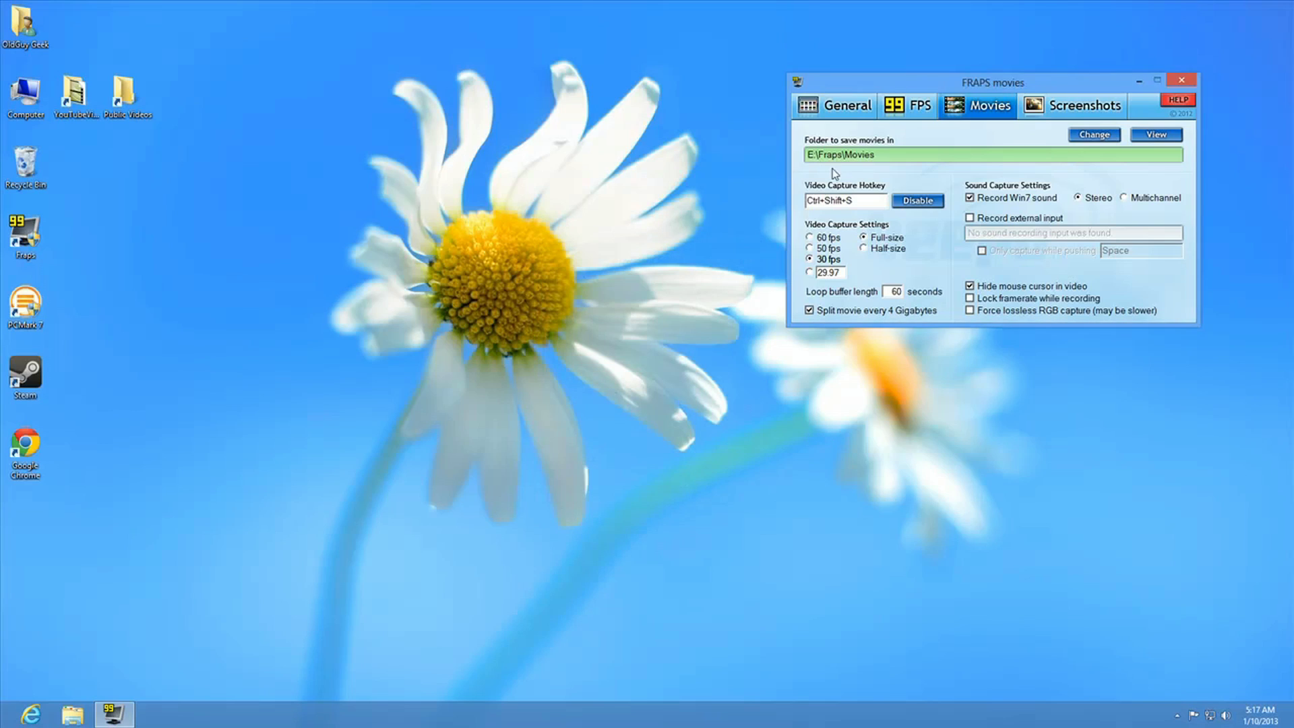
Change the Fraps screenshot save folder to E:\Fraps\Movies on the Win7_1TB drive.
{"action": "left_click", "coordinate": [1053, 112]}
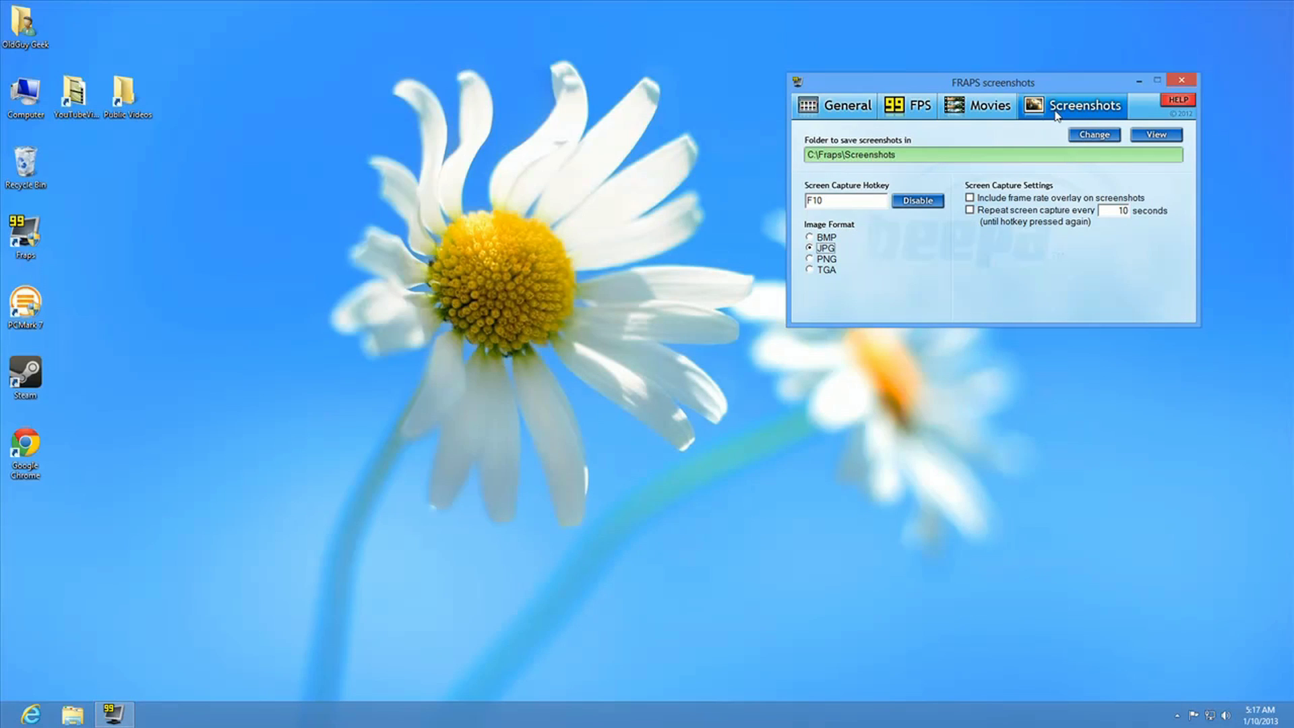
{"action": "left_click", "coordinate": [1096, 138]}
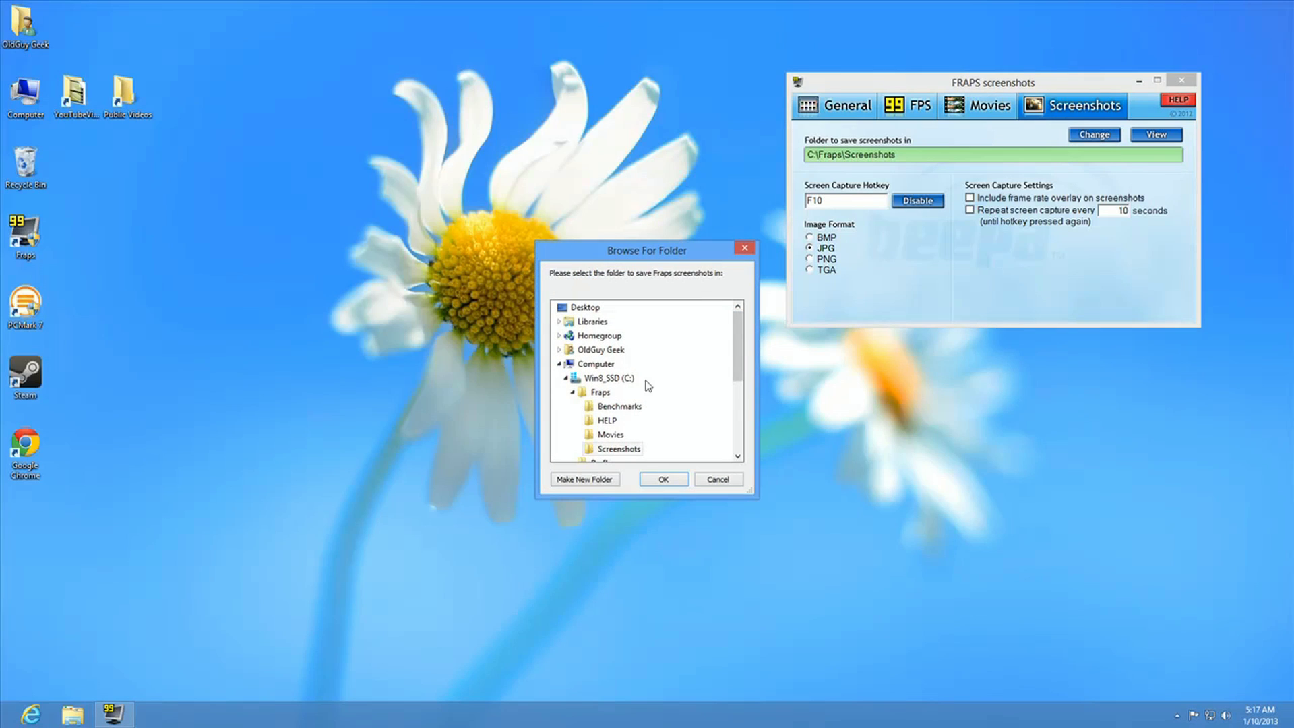
{"action": "left_click", "coordinate": [567, 380]}
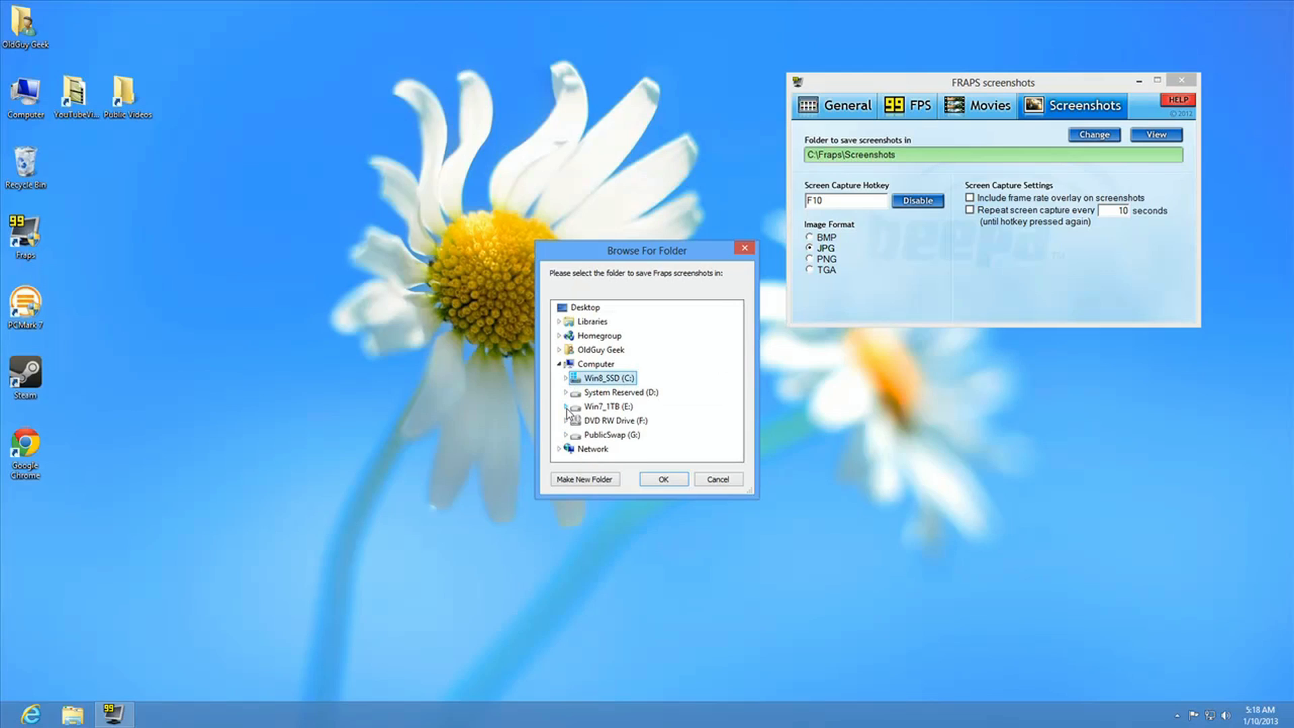
{"action": "left_click", "coordinate": [566, 408]}
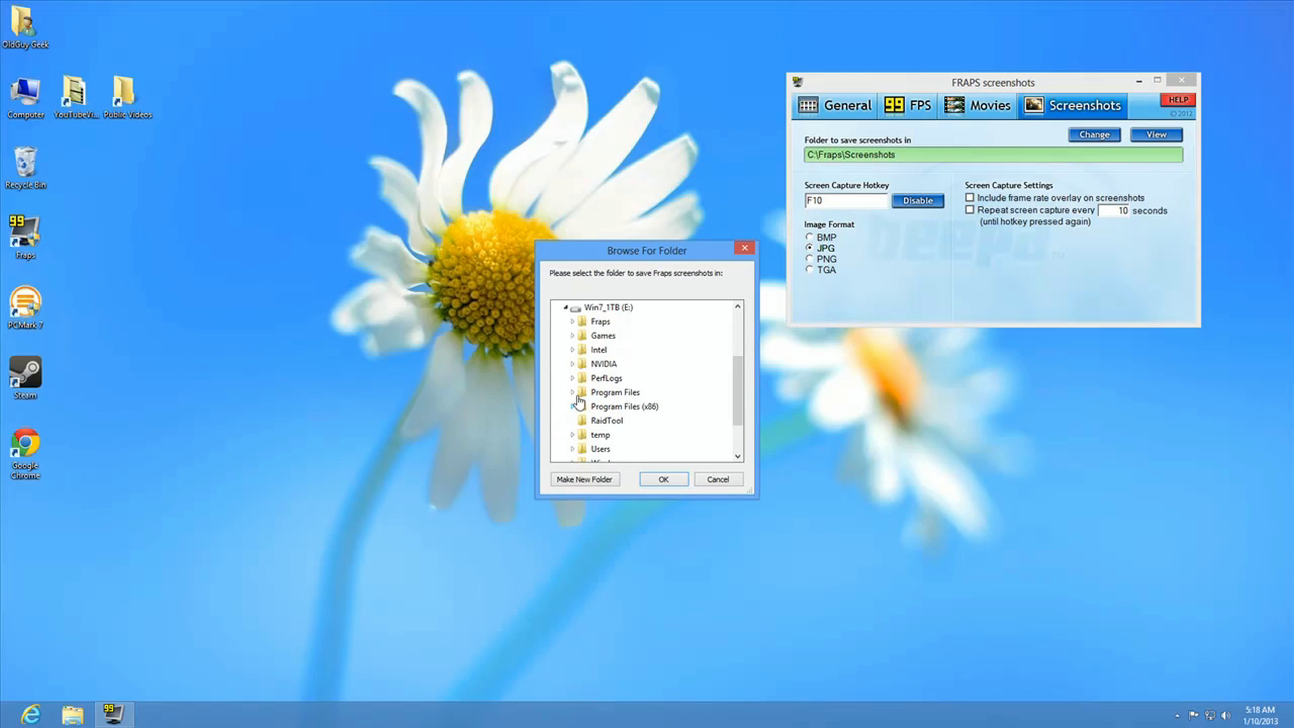
{"action": "left_click", "coordinate": [574, 323]}
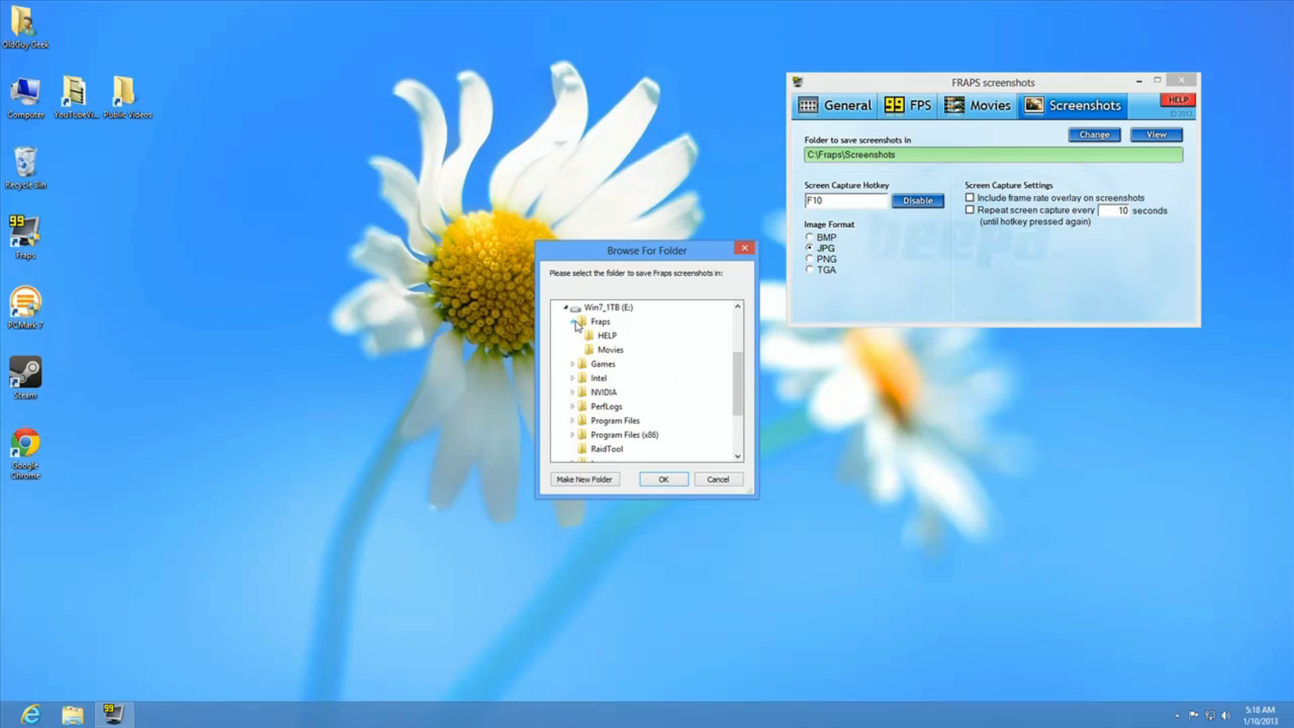
{"action": "left_click", "coordinate": [604, 350]}
{"action": "left_click", "coordinate": [663, 480]}
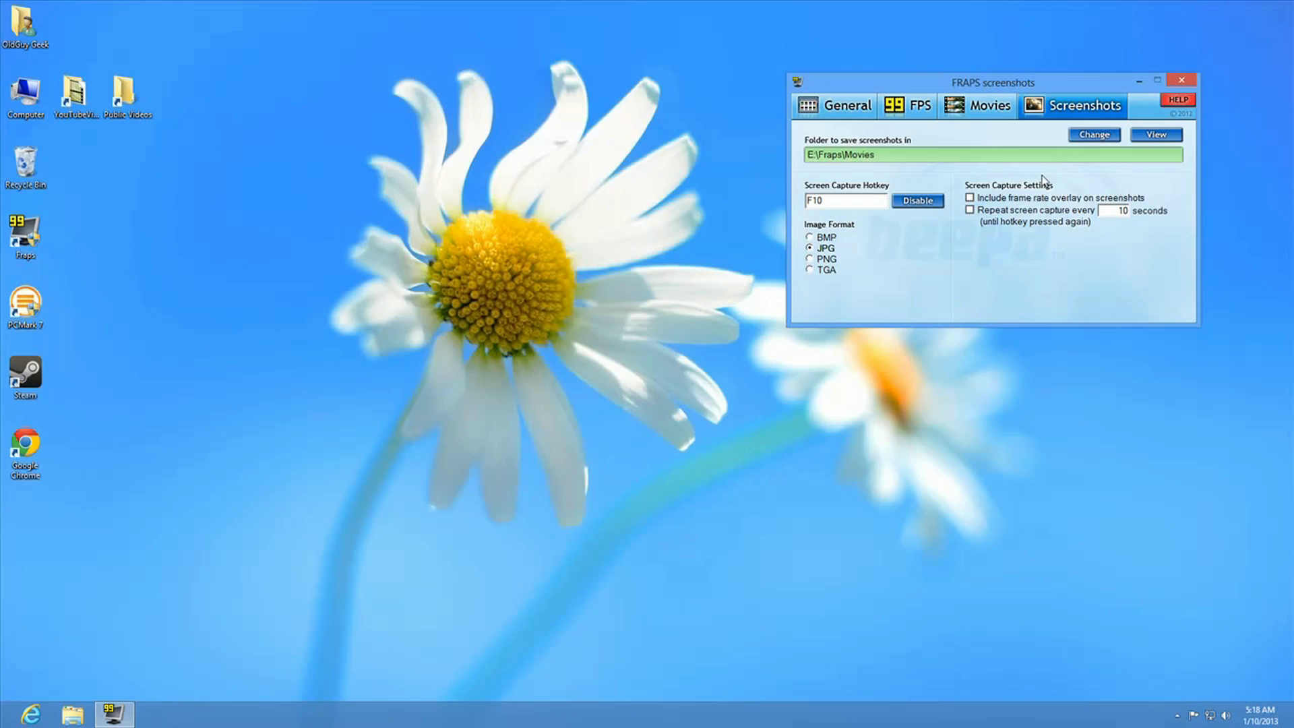
Try a Ctrl+Shift combination in the screen capture hotkey setting and return to the movie capture settings.
{"action": "left_click", "coordinate": [851, 202]}
{"action": "key", "text": "ctrl+shift"}
{"action": "left_click", "coordinate": [883, 232]}
{"action": "left_click", "coordinate": [991, 108]}
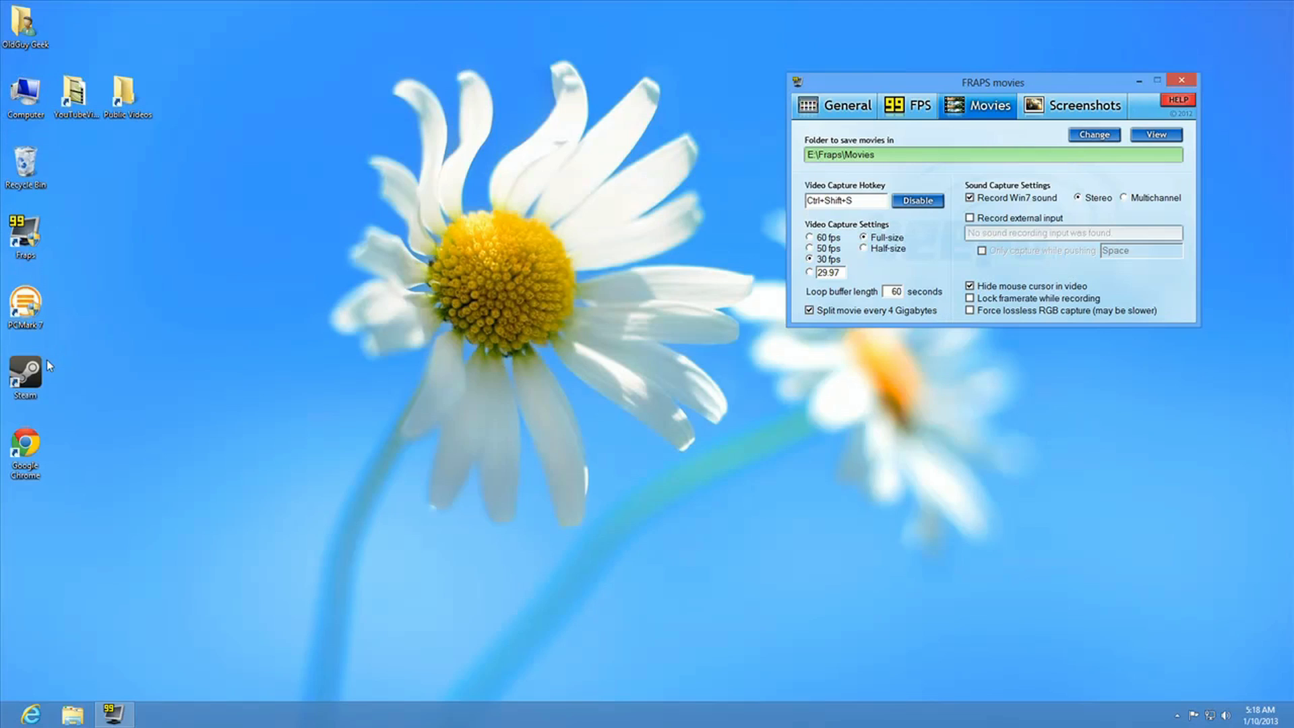
Launch Crysis 2 through Steam and move its game window beside the Fraps window so the Fraps settings are uncovered.
{"action": "left_click", "coordinate": [29, 381]}
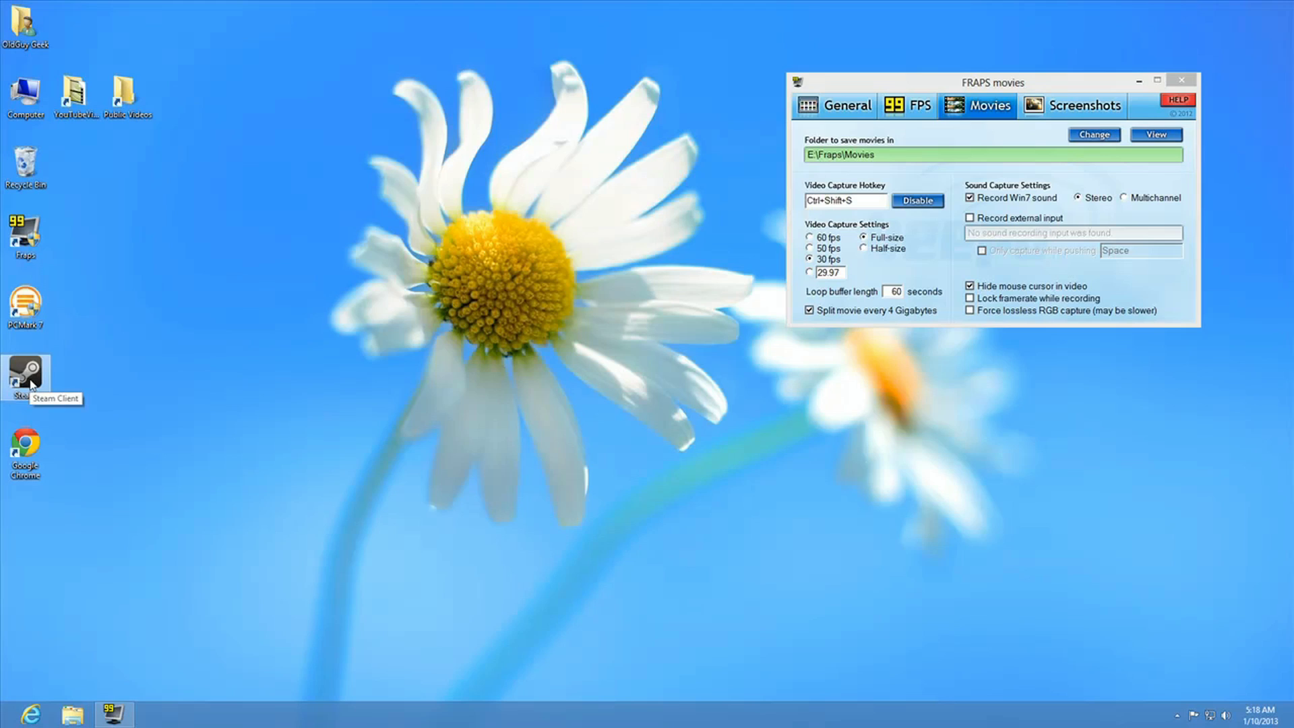
{"action": "double_click", "coordinate": [30, 385]}
{"action": "left_click", "coordinate": [689, 372]}
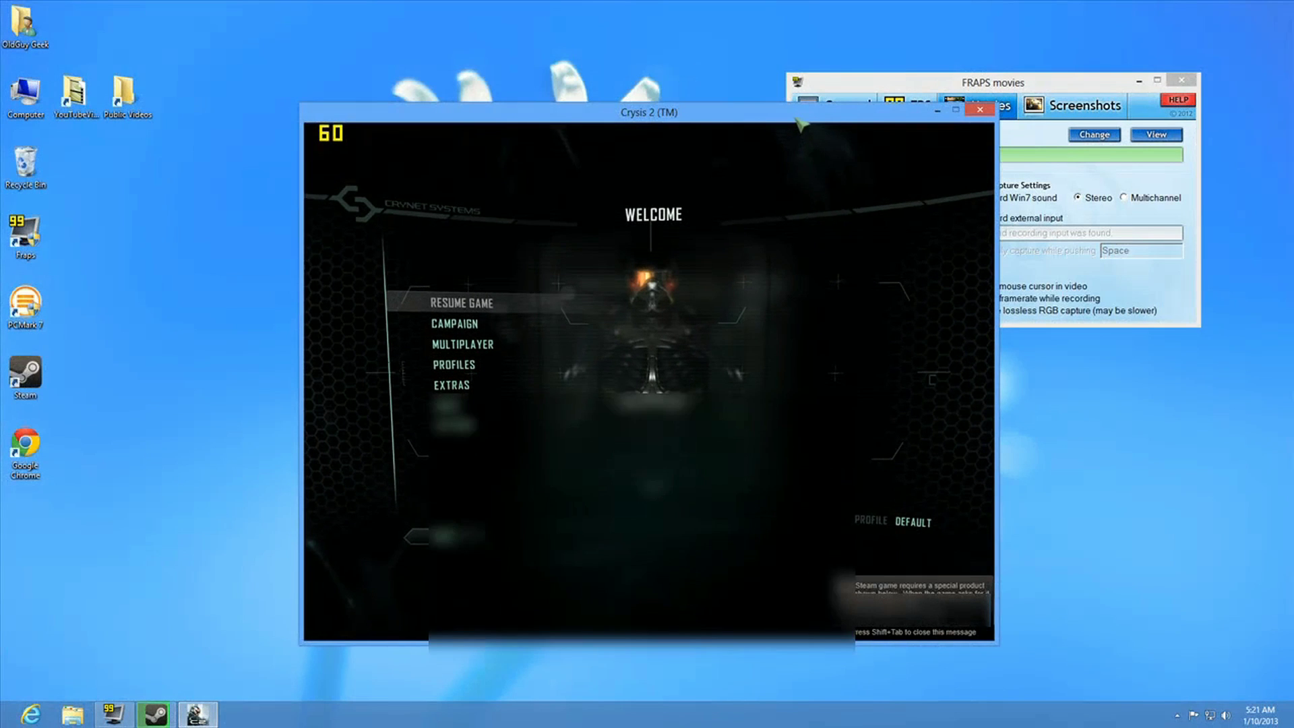
{"action": "left_click_drag", "start_coordinate": [684, 111], "coordinate": [521, 63]}
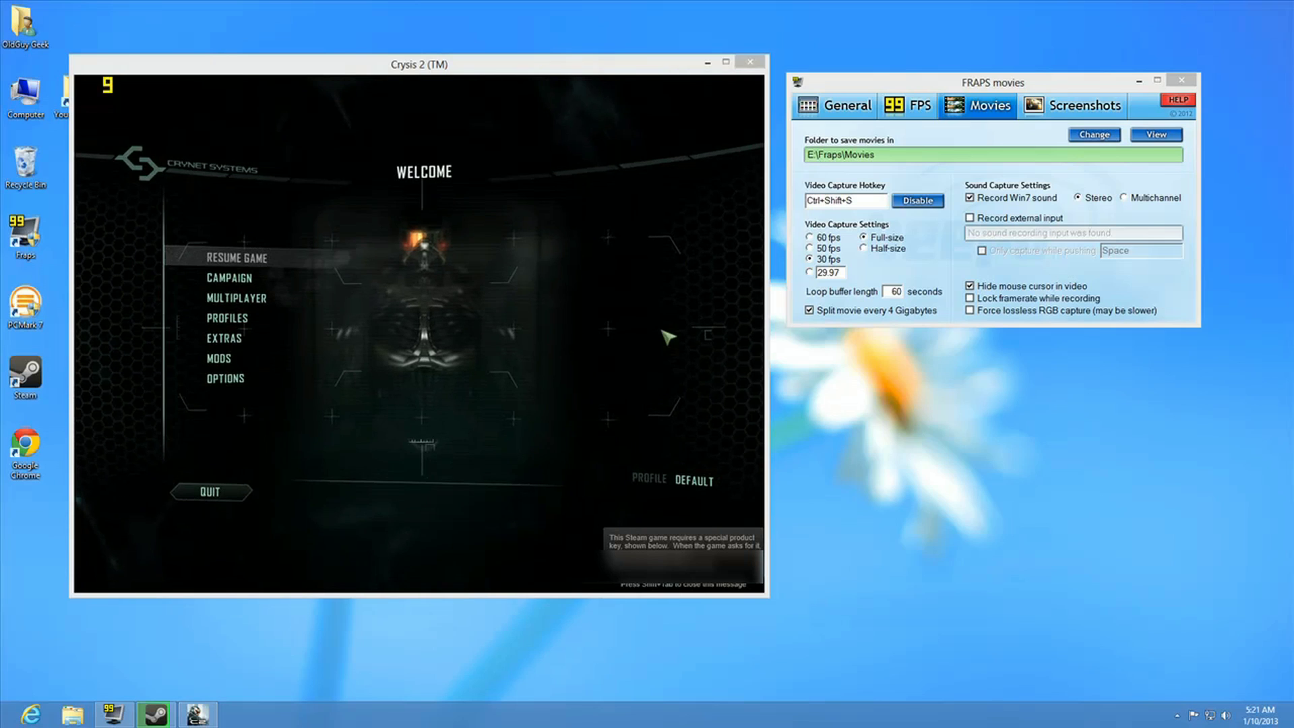
Open Task Manager, move it away from the game menu, select Crysis2 and expand to the detailed view.
{"action": "key", "text": "ctrl+shift+Escape"}
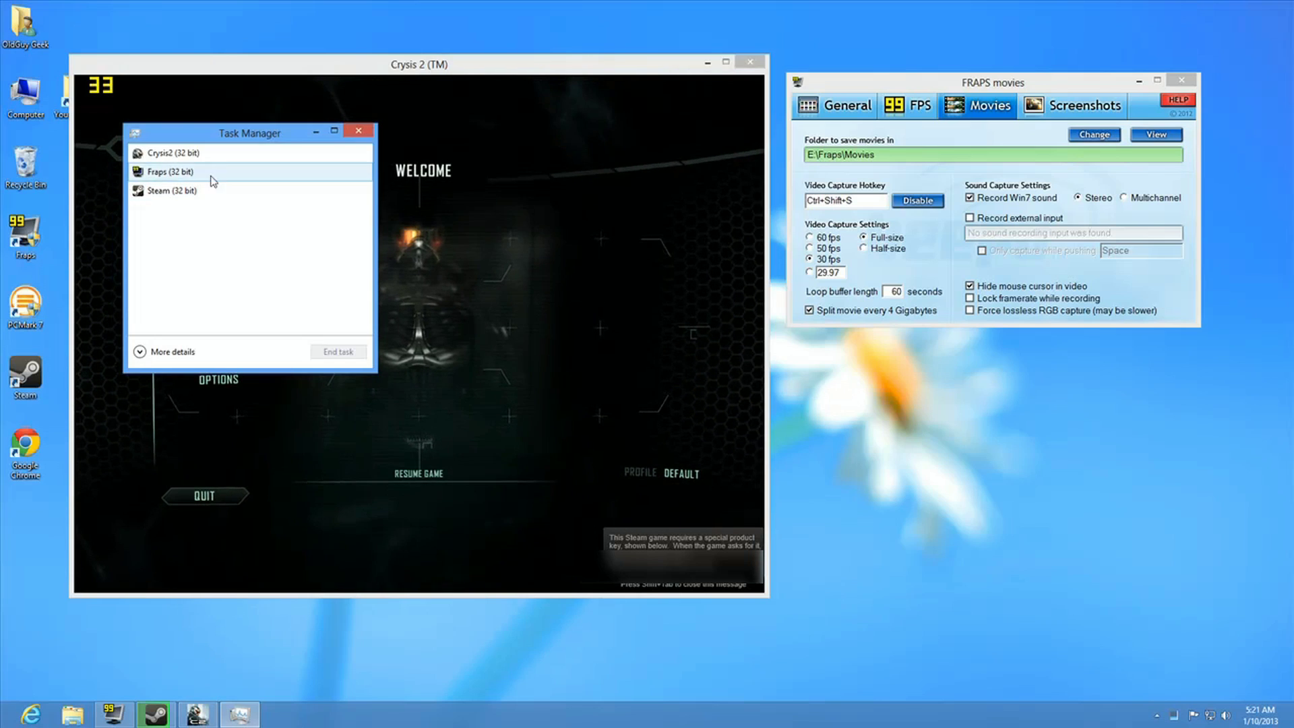
{"action": "left_click_drag", "start_coordinate": [200, 134], "coordinate": [688, 240]}
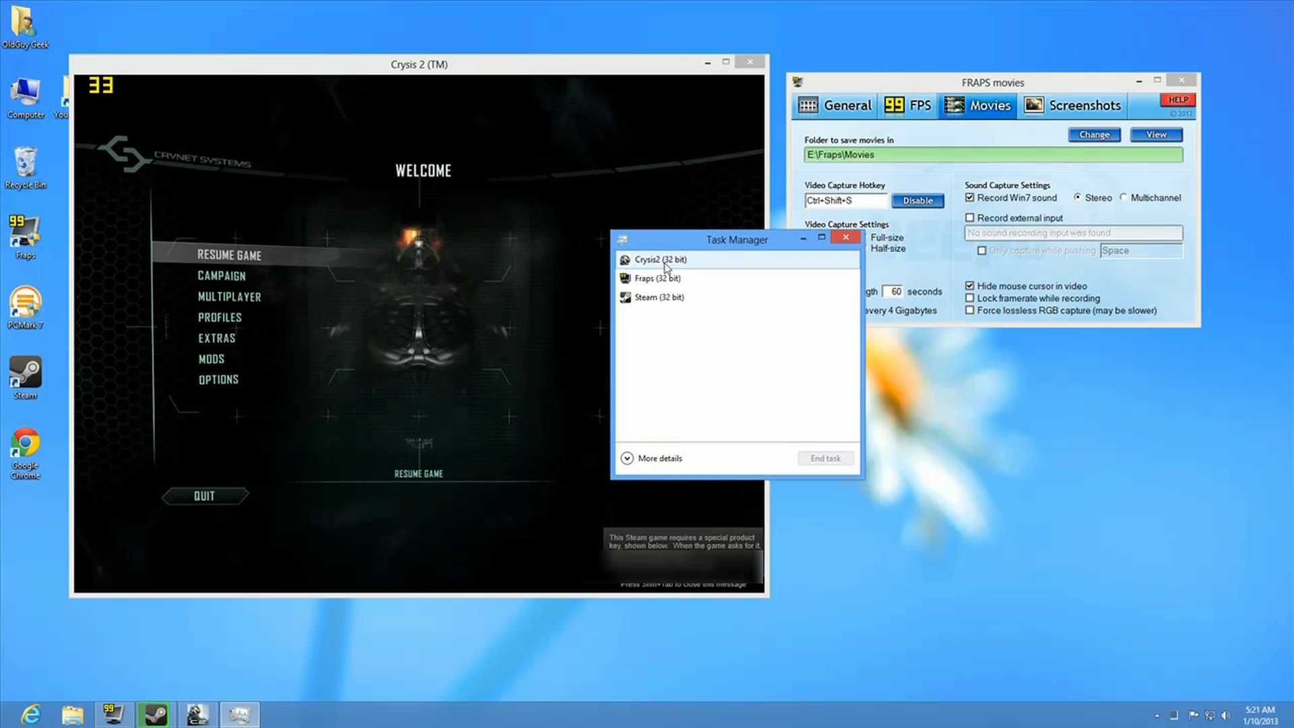
{"action": "left_click", "coordinate": [667, 264]}
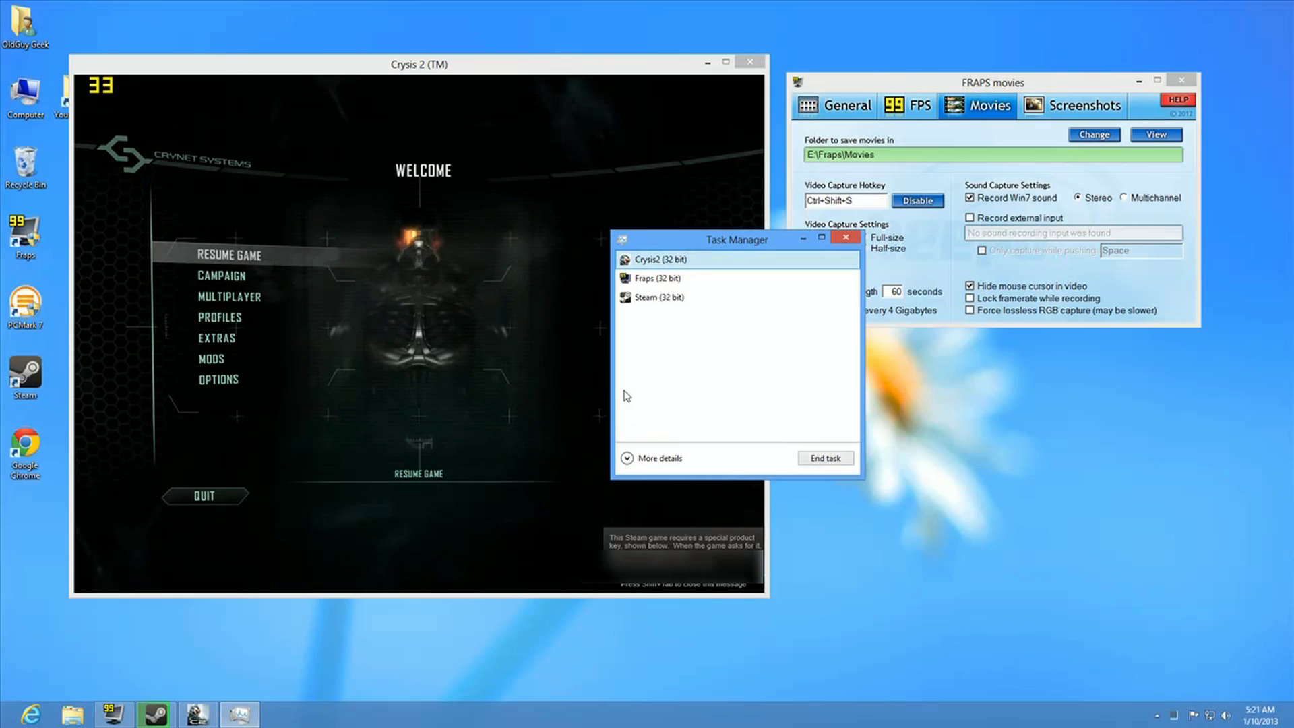
{"action": "left_click", "coordinate": [636, 459]}
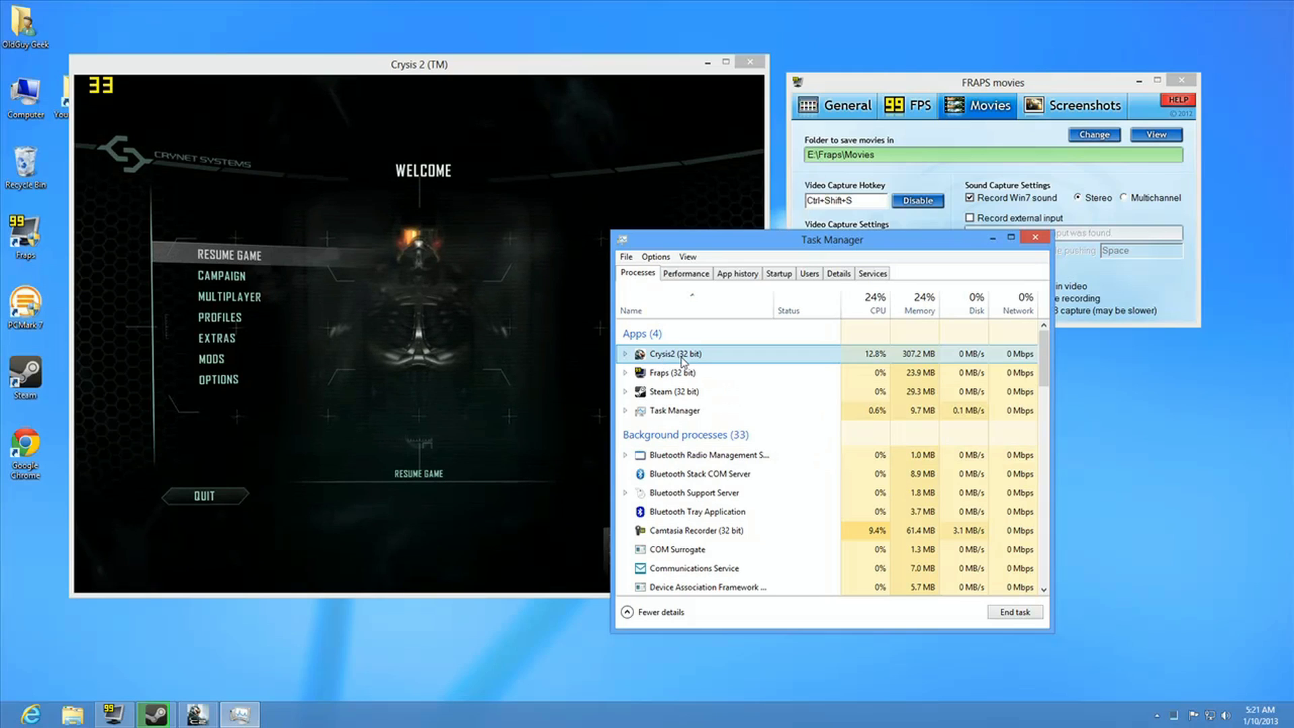
Examine the overall CPU performance and the processor affinity of Crysis2.exe, closing the affinity settings without changes.
{"action": "left_click", "coordinate": [691, 275]}
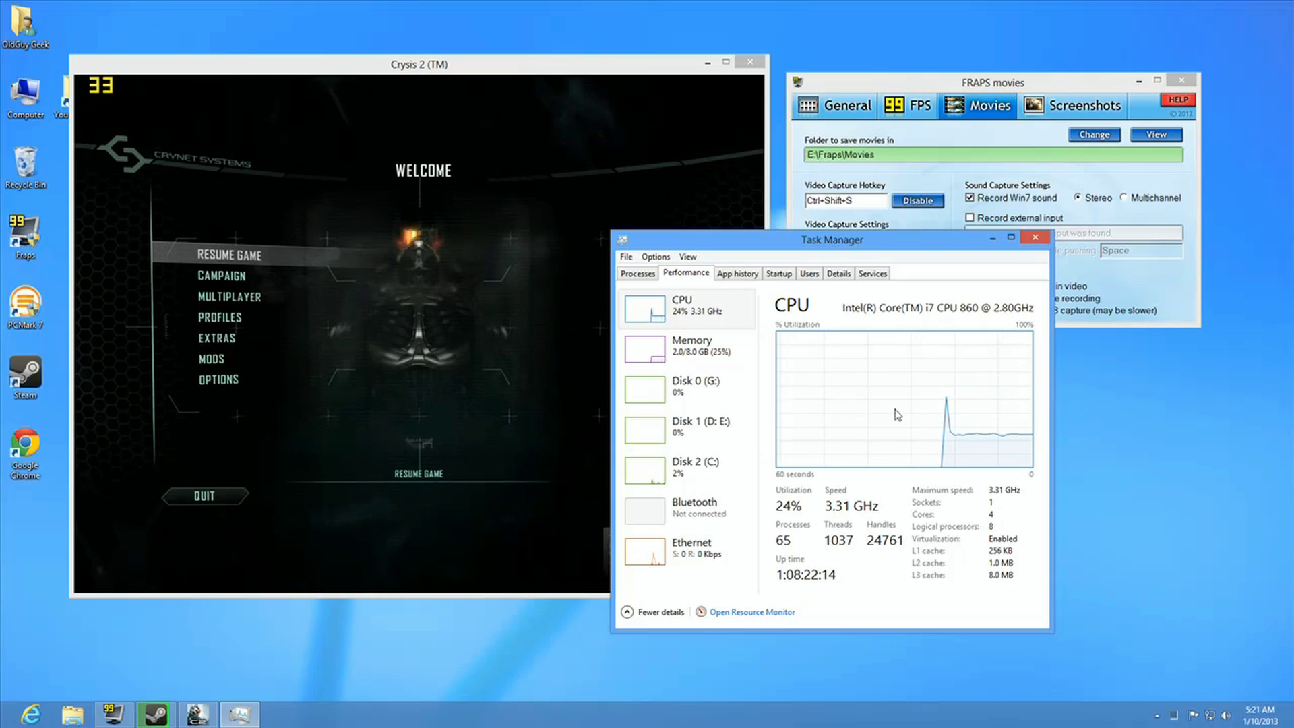
{"action": "left_click", "coordinate": [840, 276]}
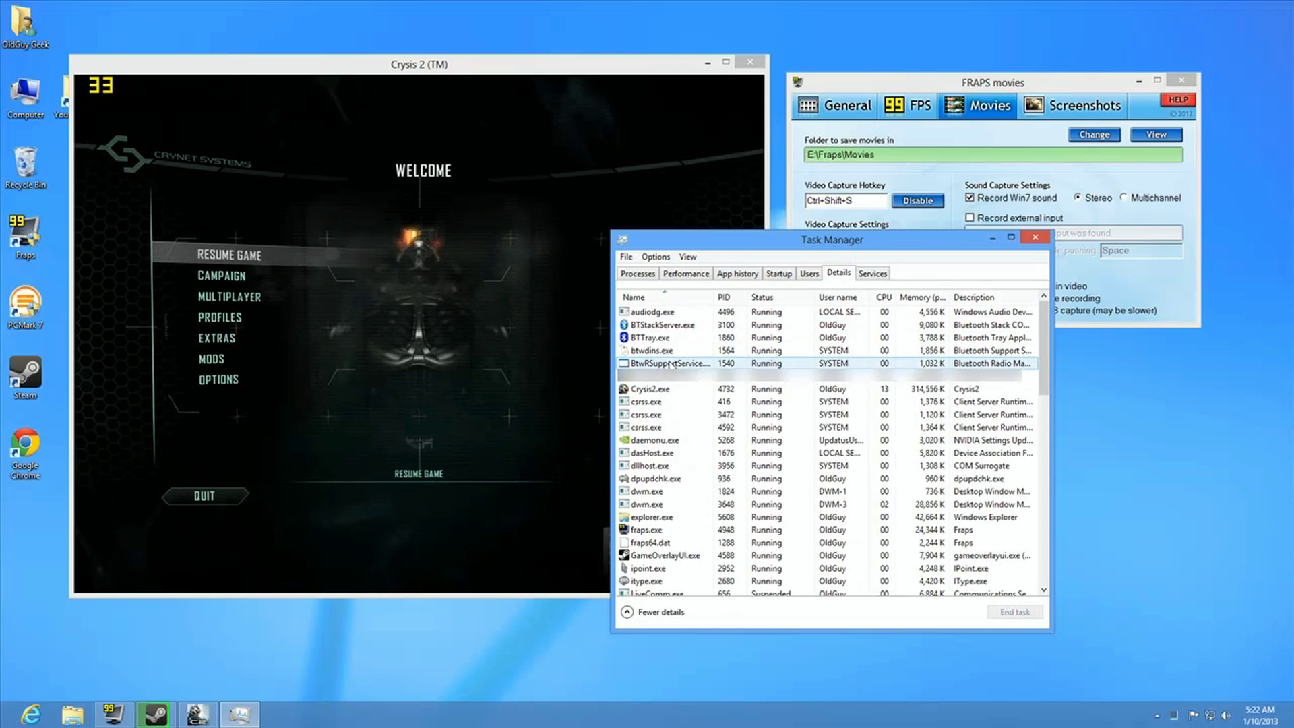
{"action": "left_click", "coordinate": [661, 390]}
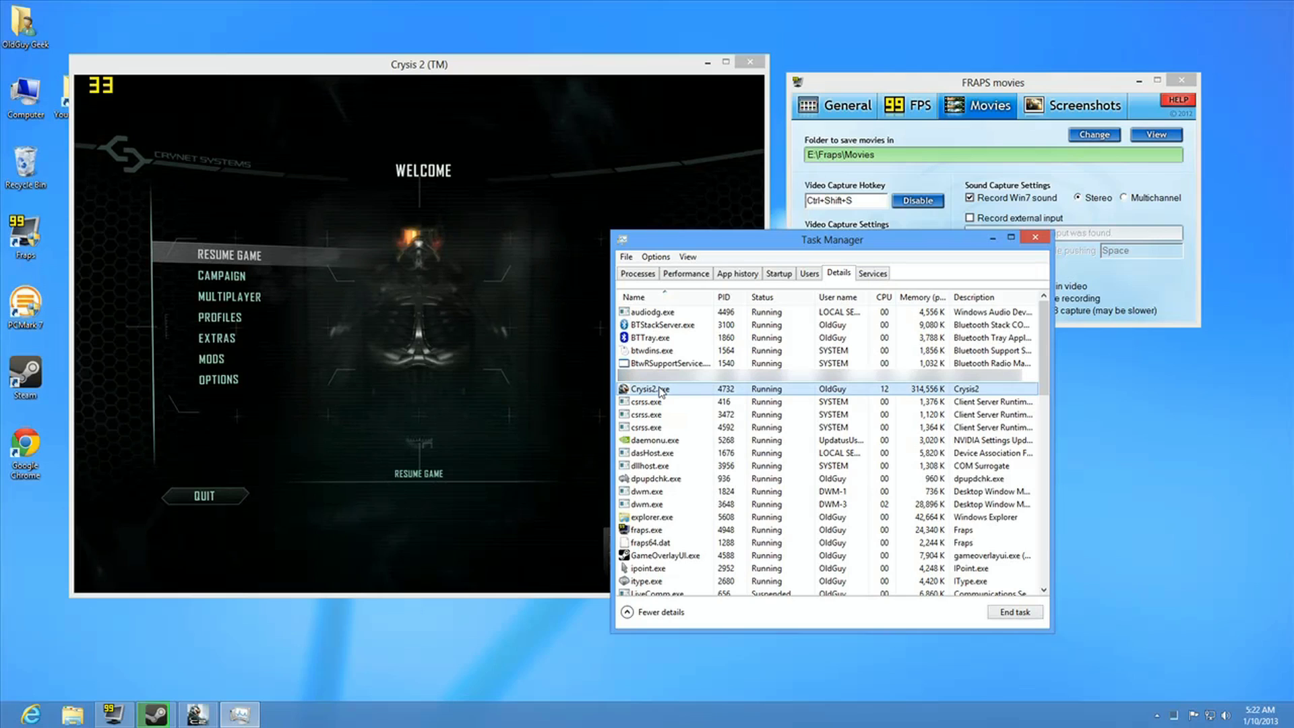
{"action": "right_click", "coordinate": [661, 391]}
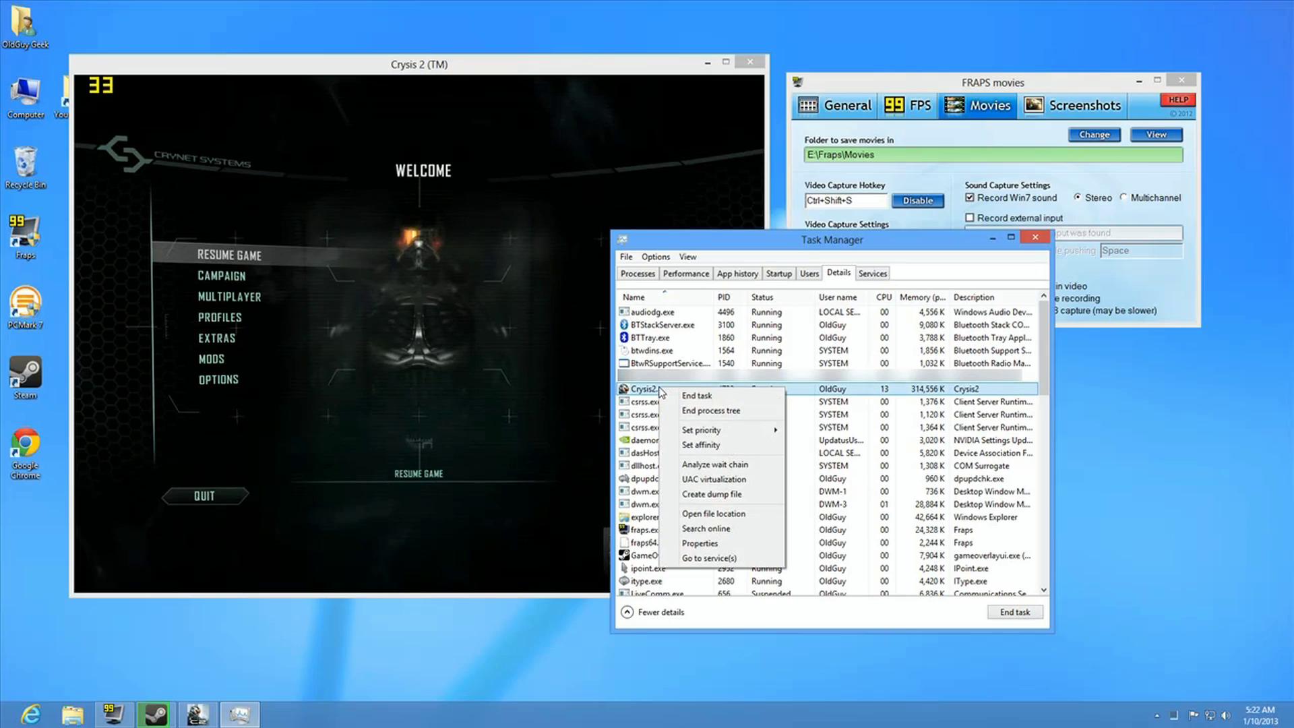
{"action": "left_click", "coordinate": [695, 446]}
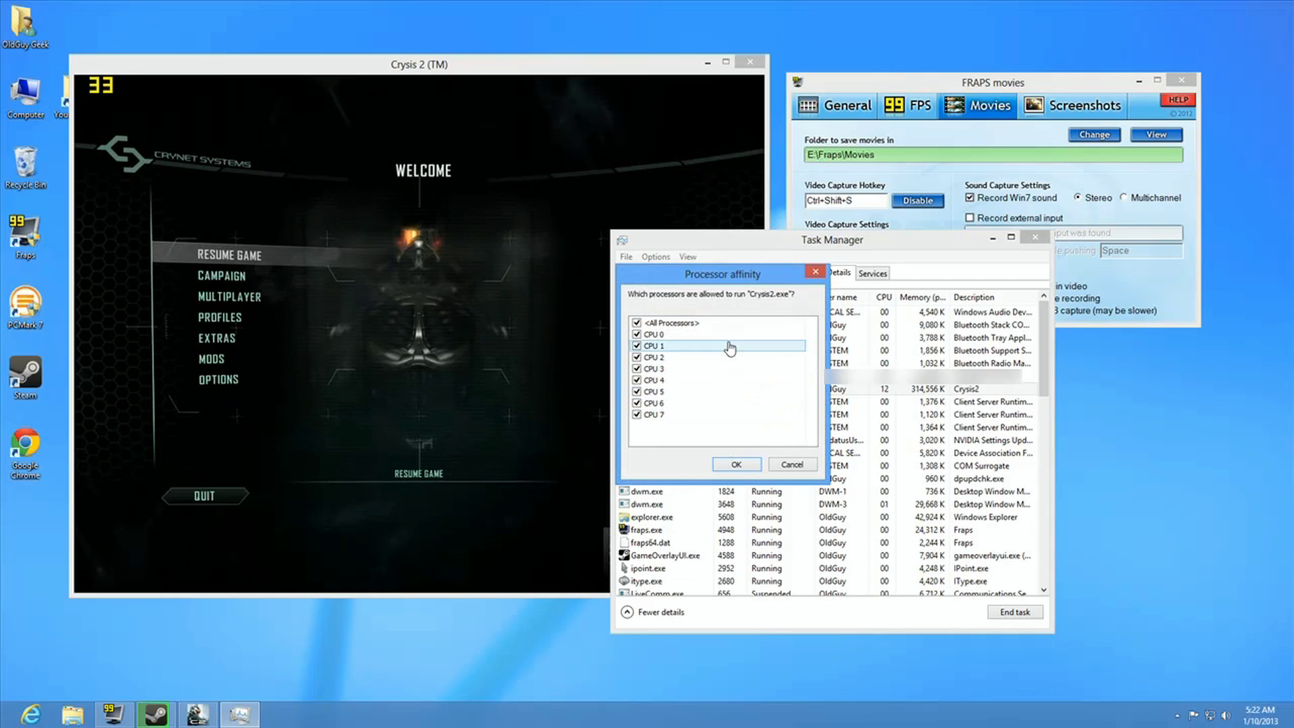
{"action": "left_click", "coordinate": [792, 465]}
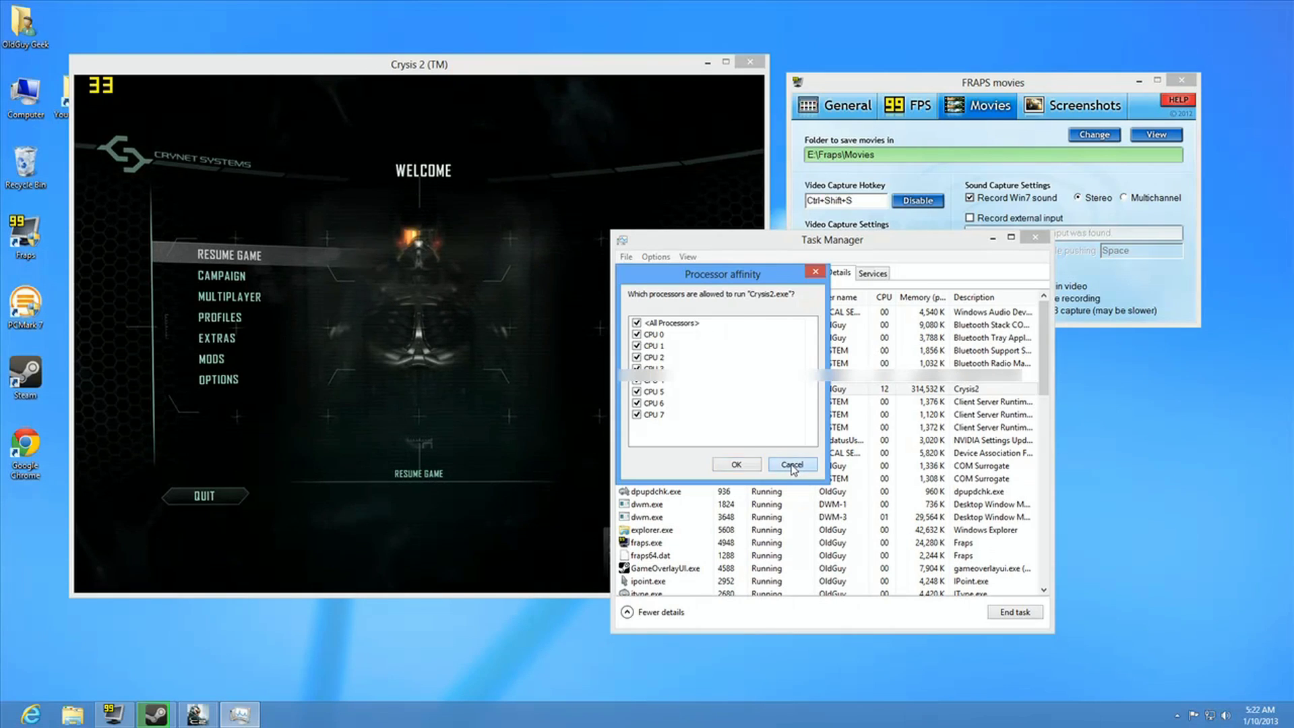